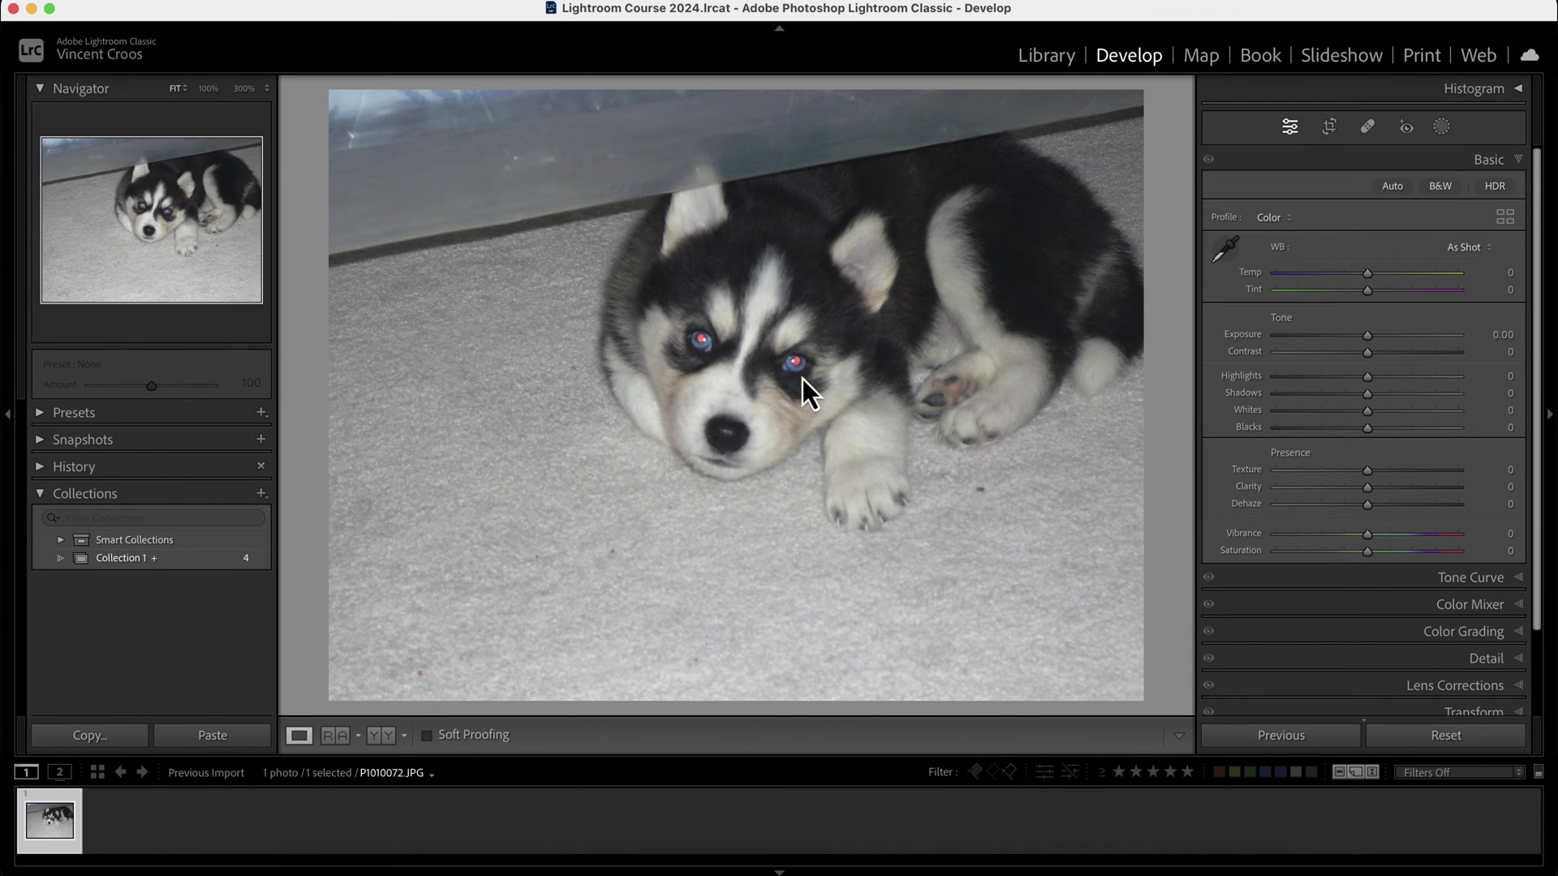
Step: Open the Red Eye Correction tool and select its Pet Eye mode
click(1407, 128)
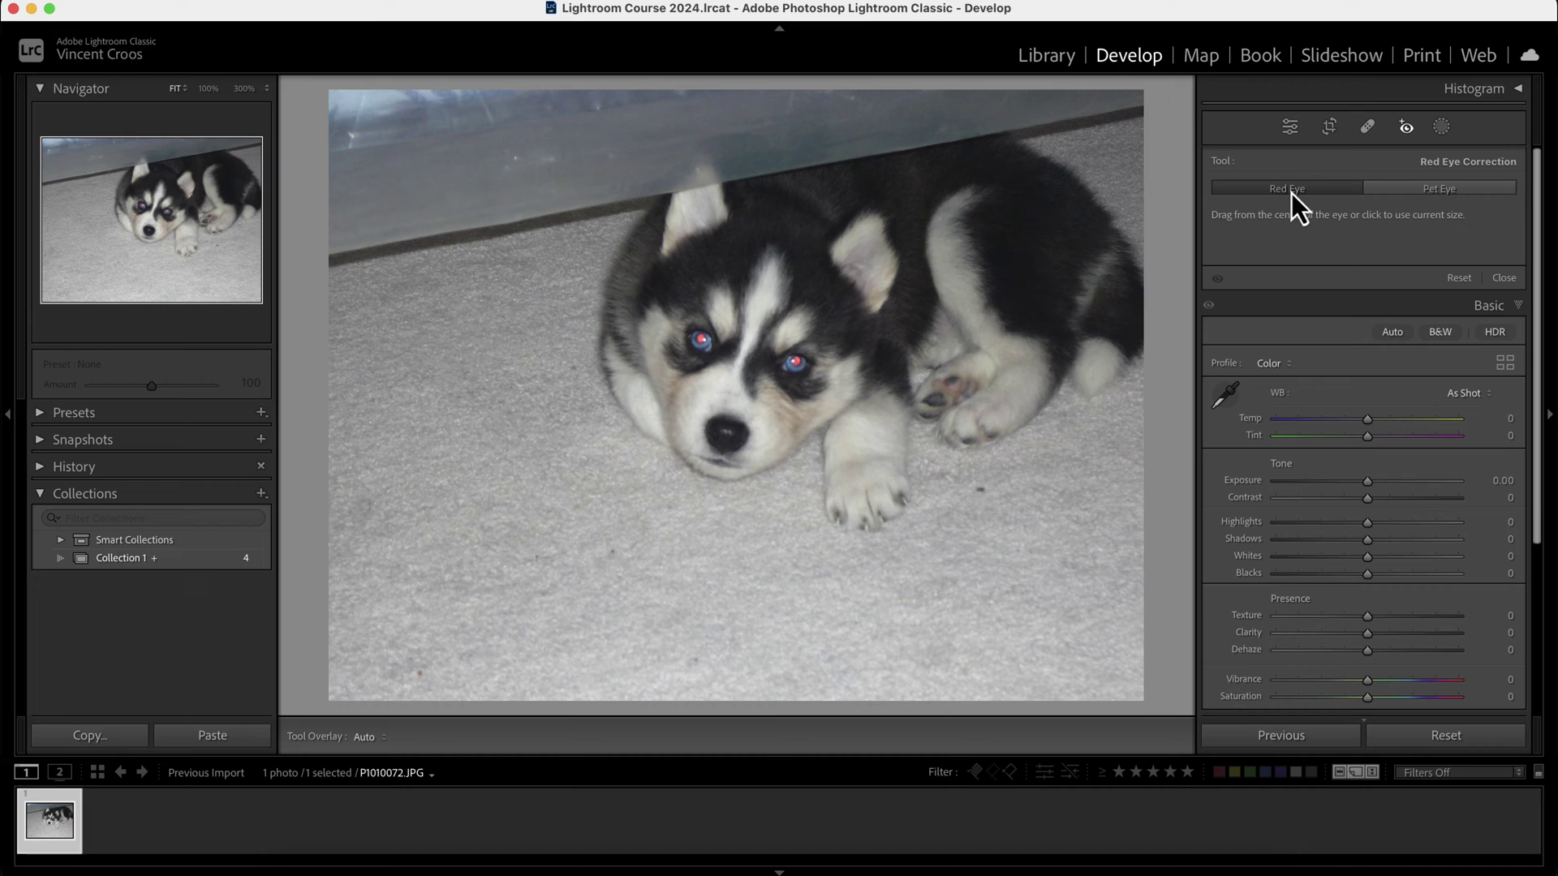
click(1452, 196)
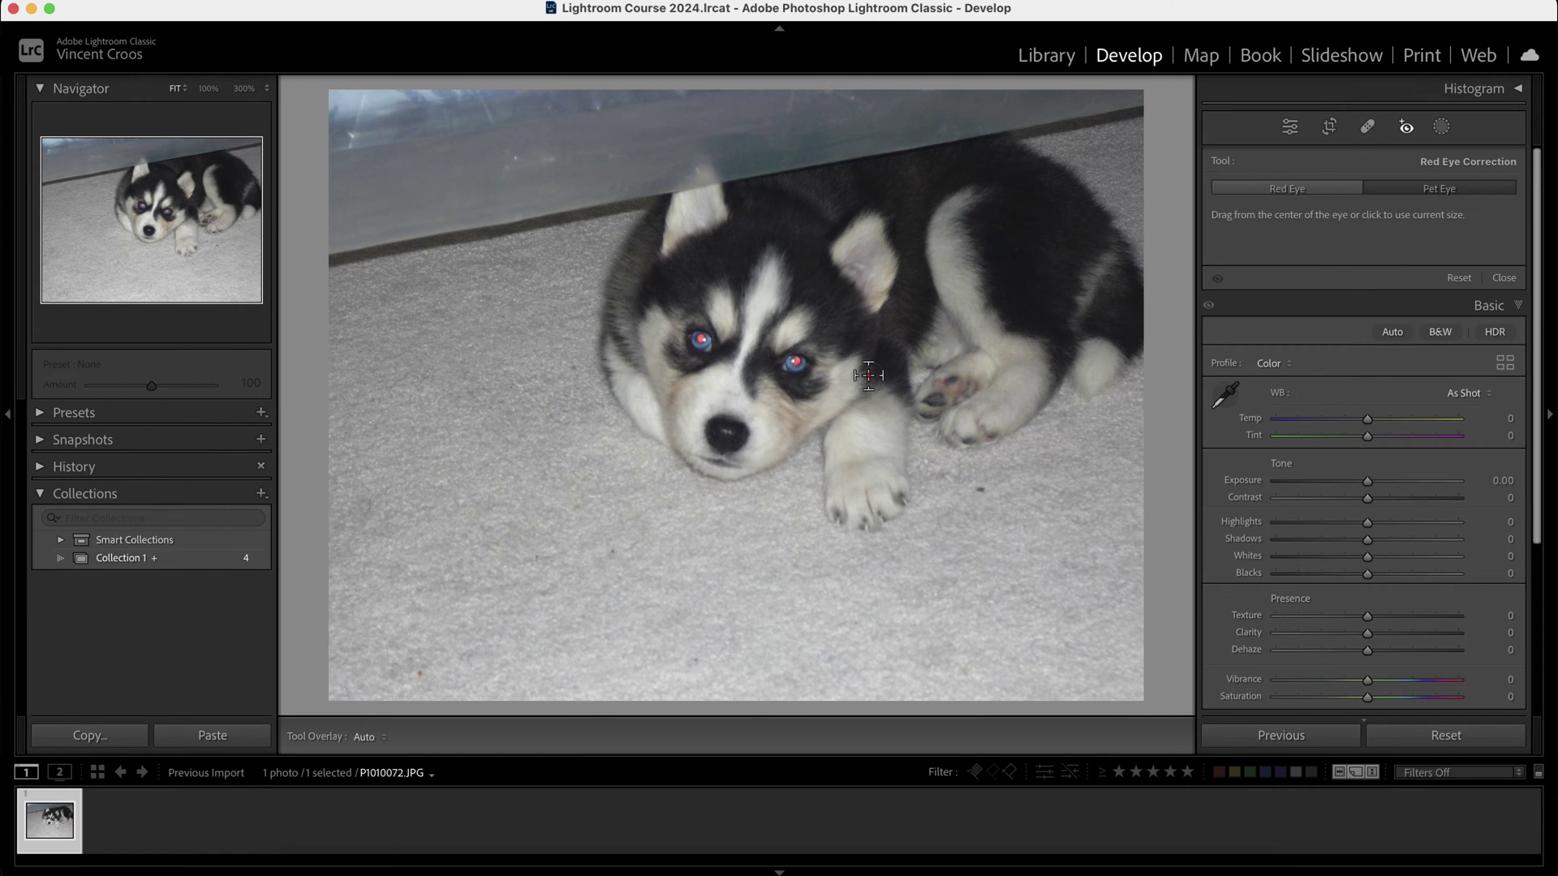
Step: Zoom in on the puppy's eyes and place a correction on the right-hand eye
key(z)
drag(931, 381, 852, 402)
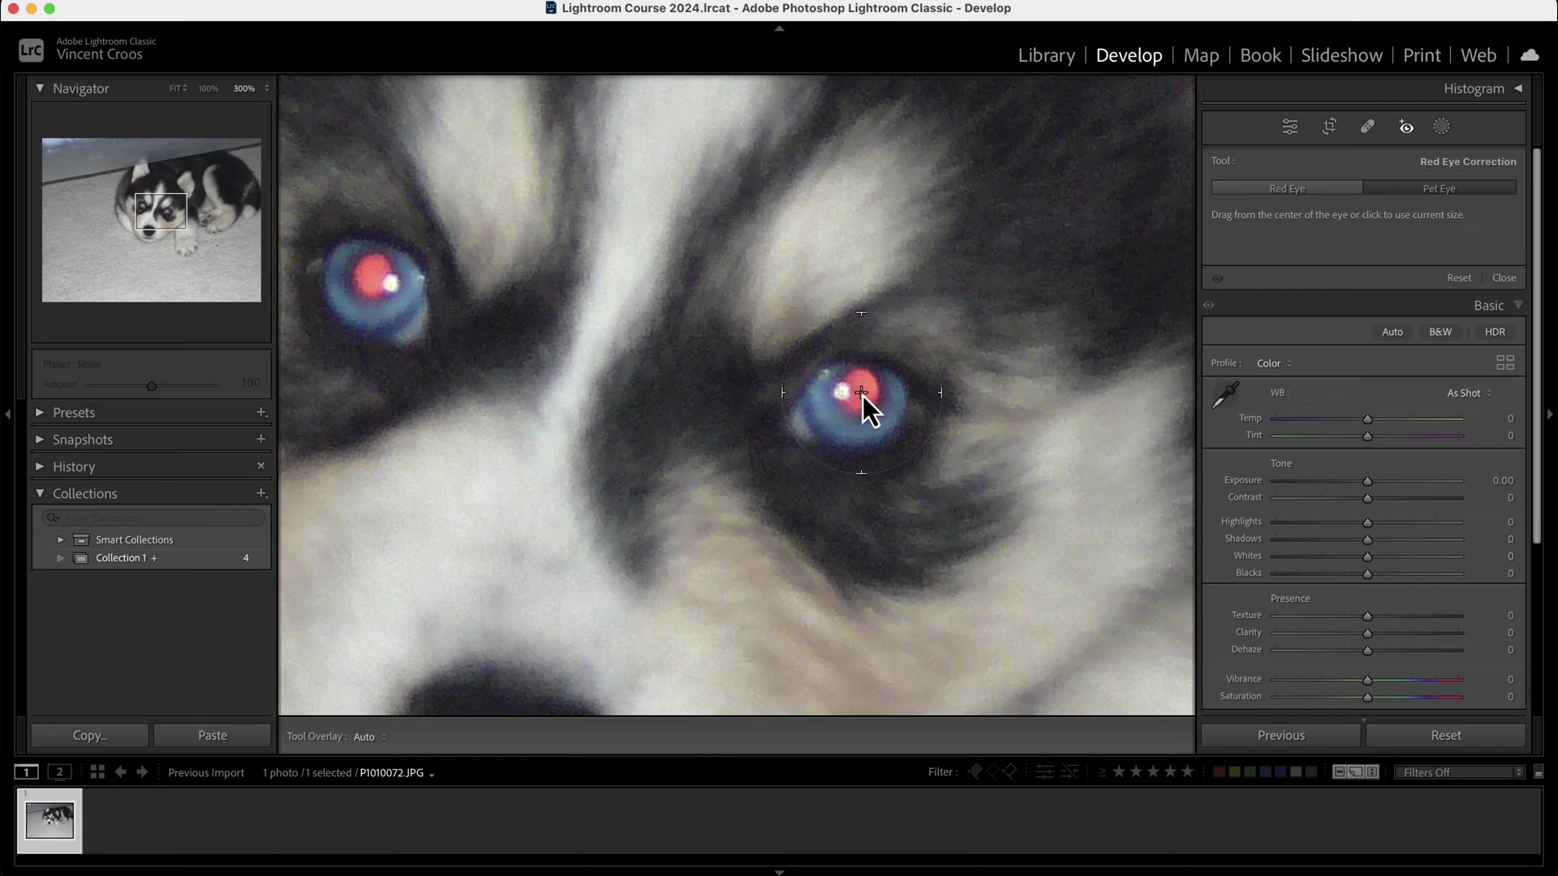
click(864, 396)
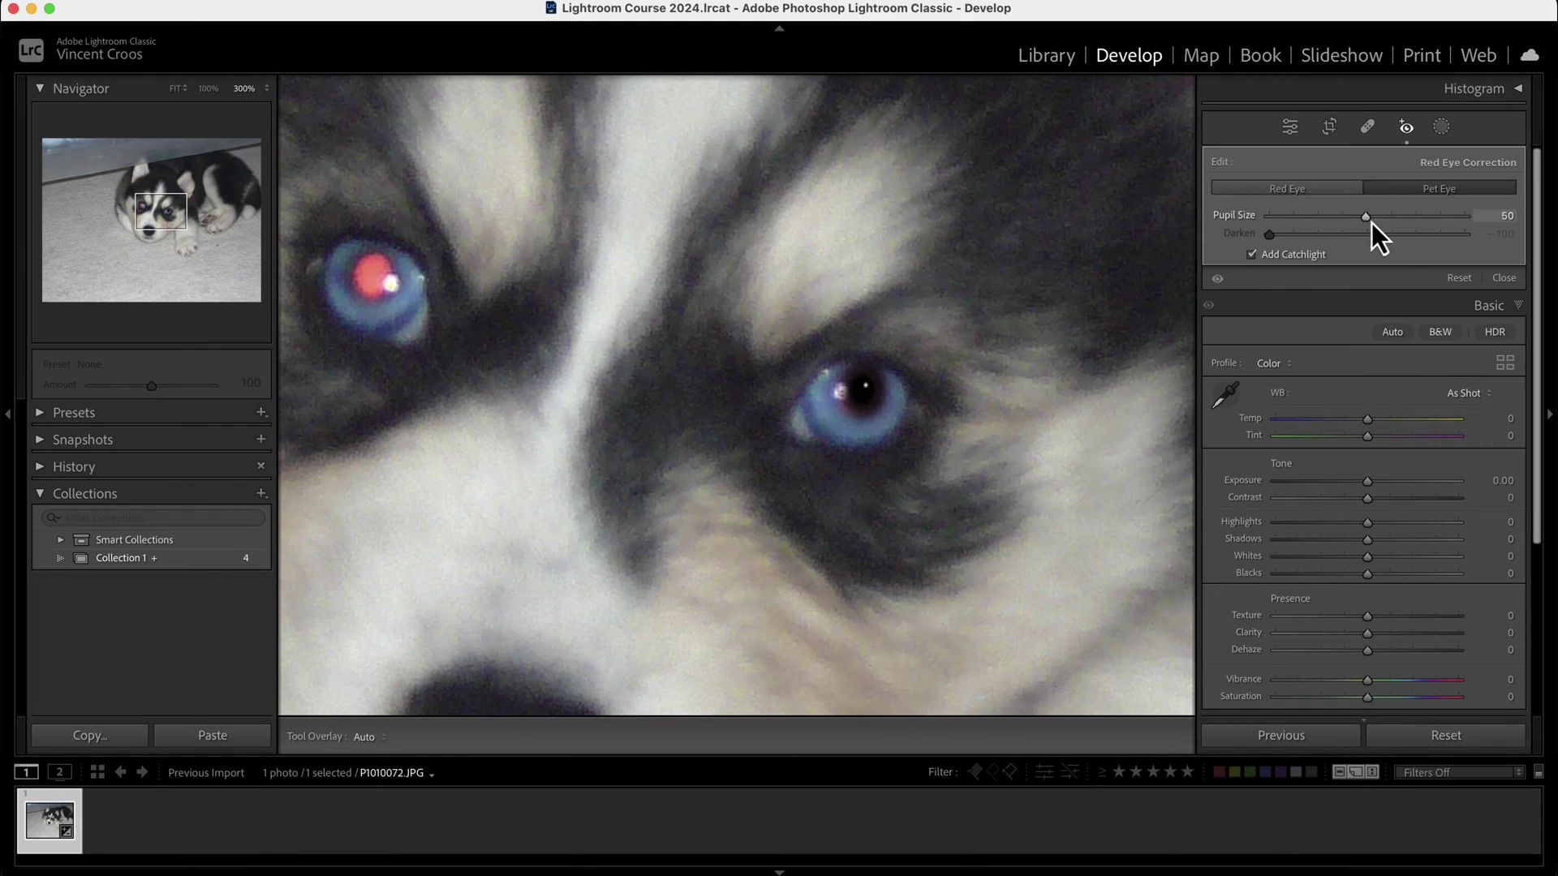
Step: Set Pupil Size to 83, turn off Add Catchlight, and reshape the correction ellipse
drag(1364, 222, 1394, 220)
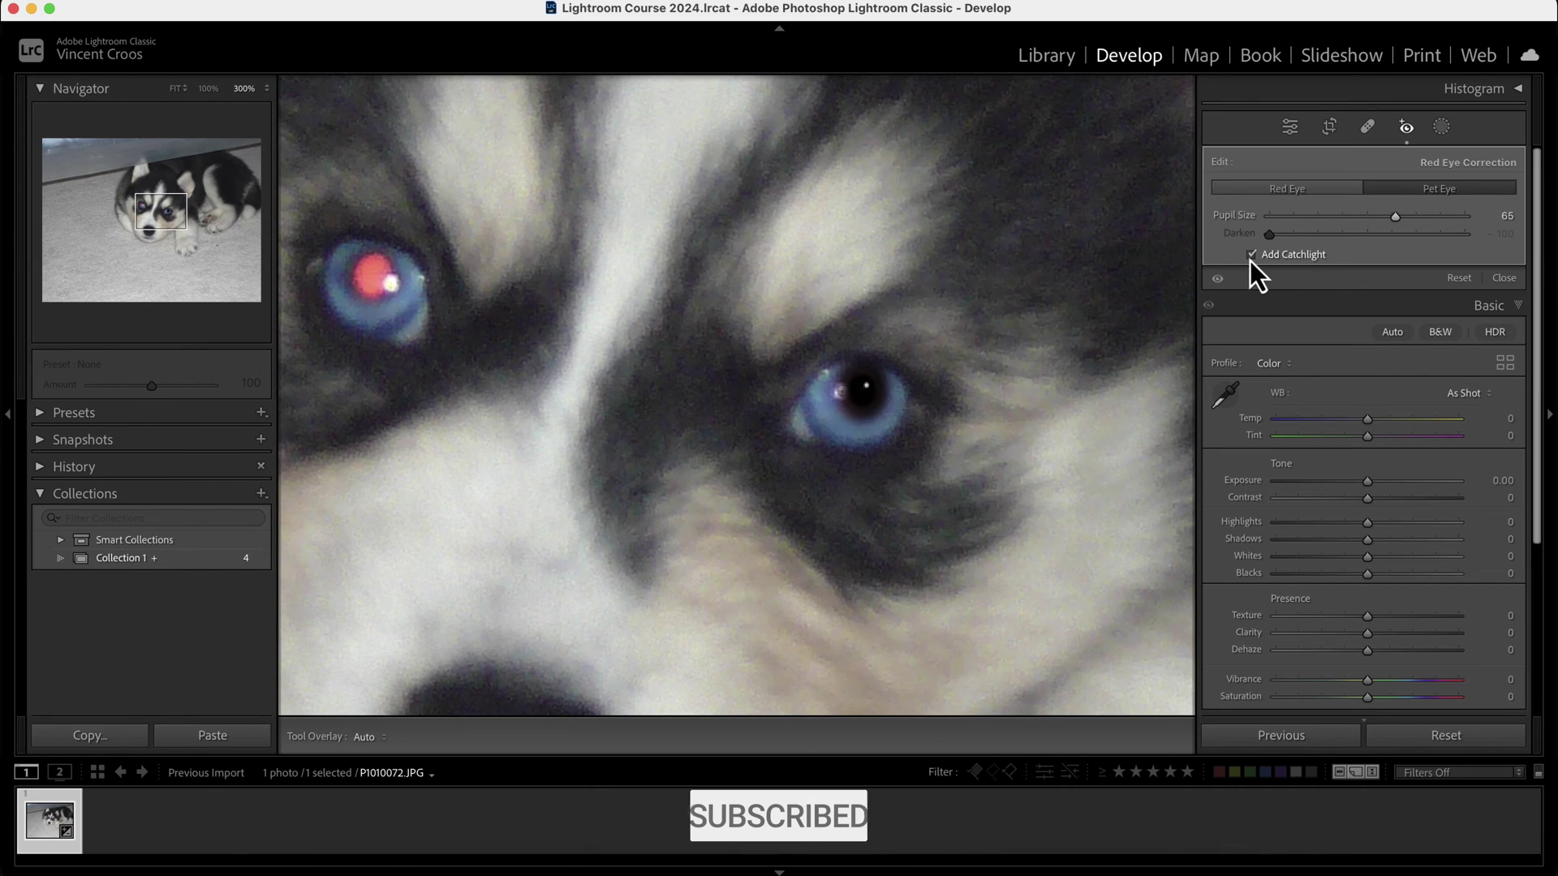
click(1251, 254)
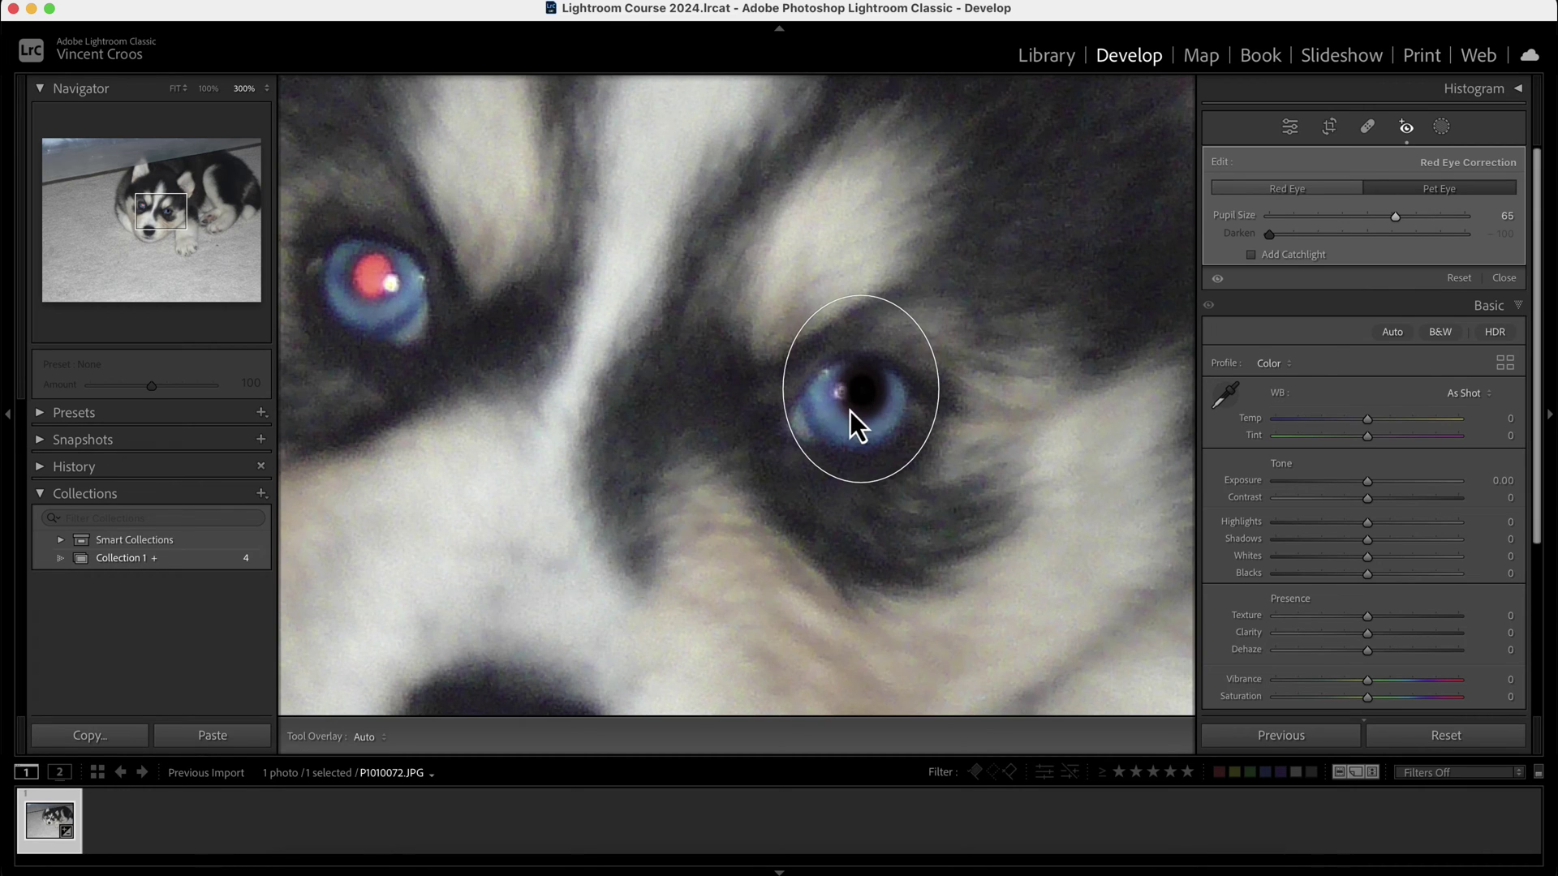
drag(1419, 217, 1431, 219)
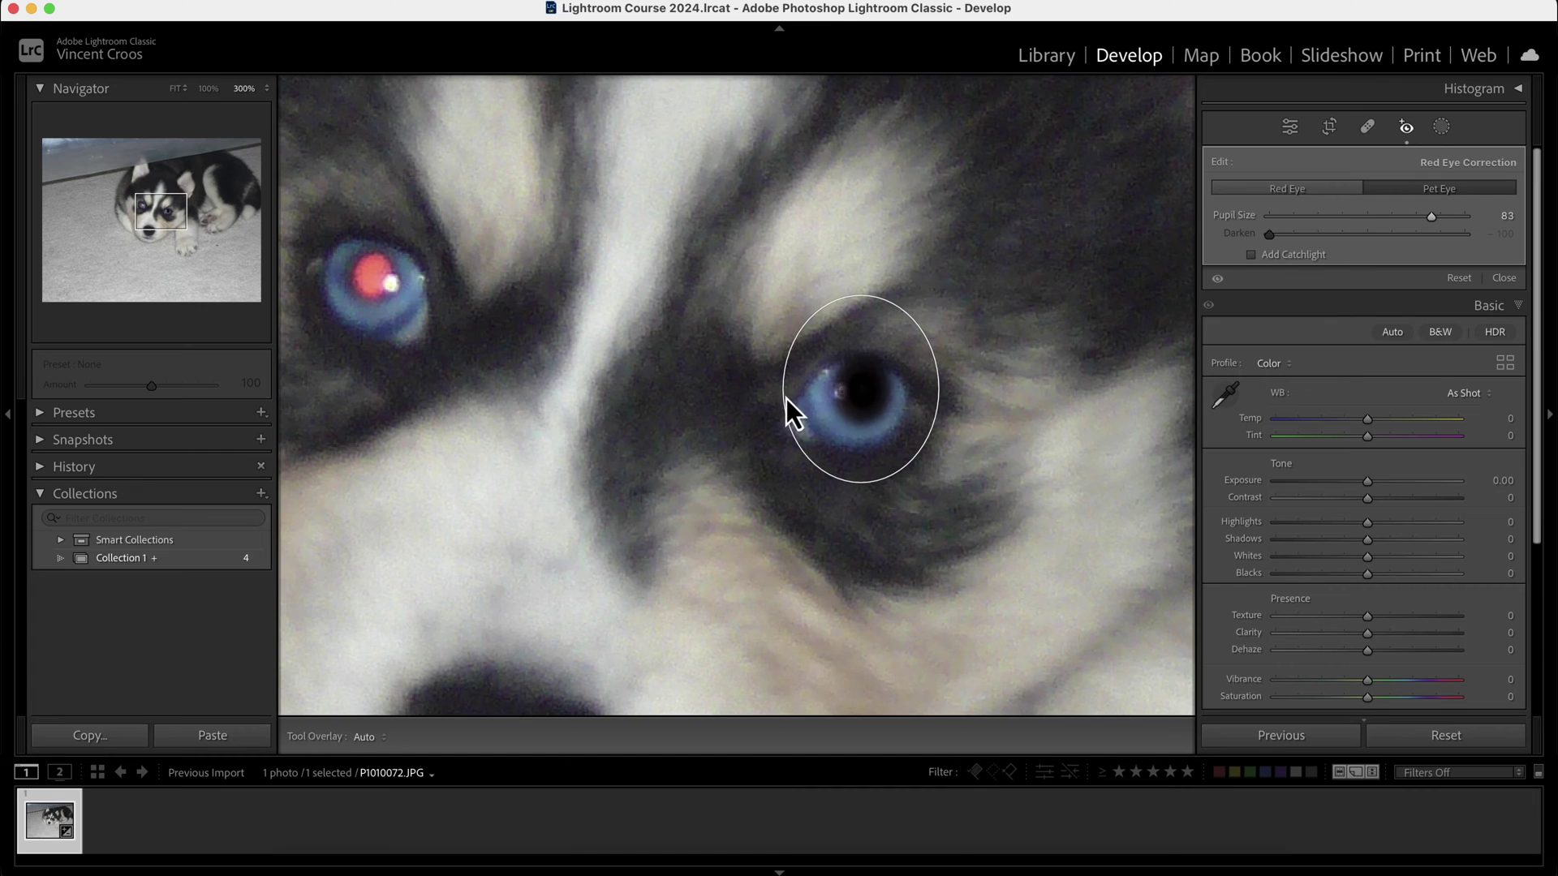
drag(784, 392, 744, 390)
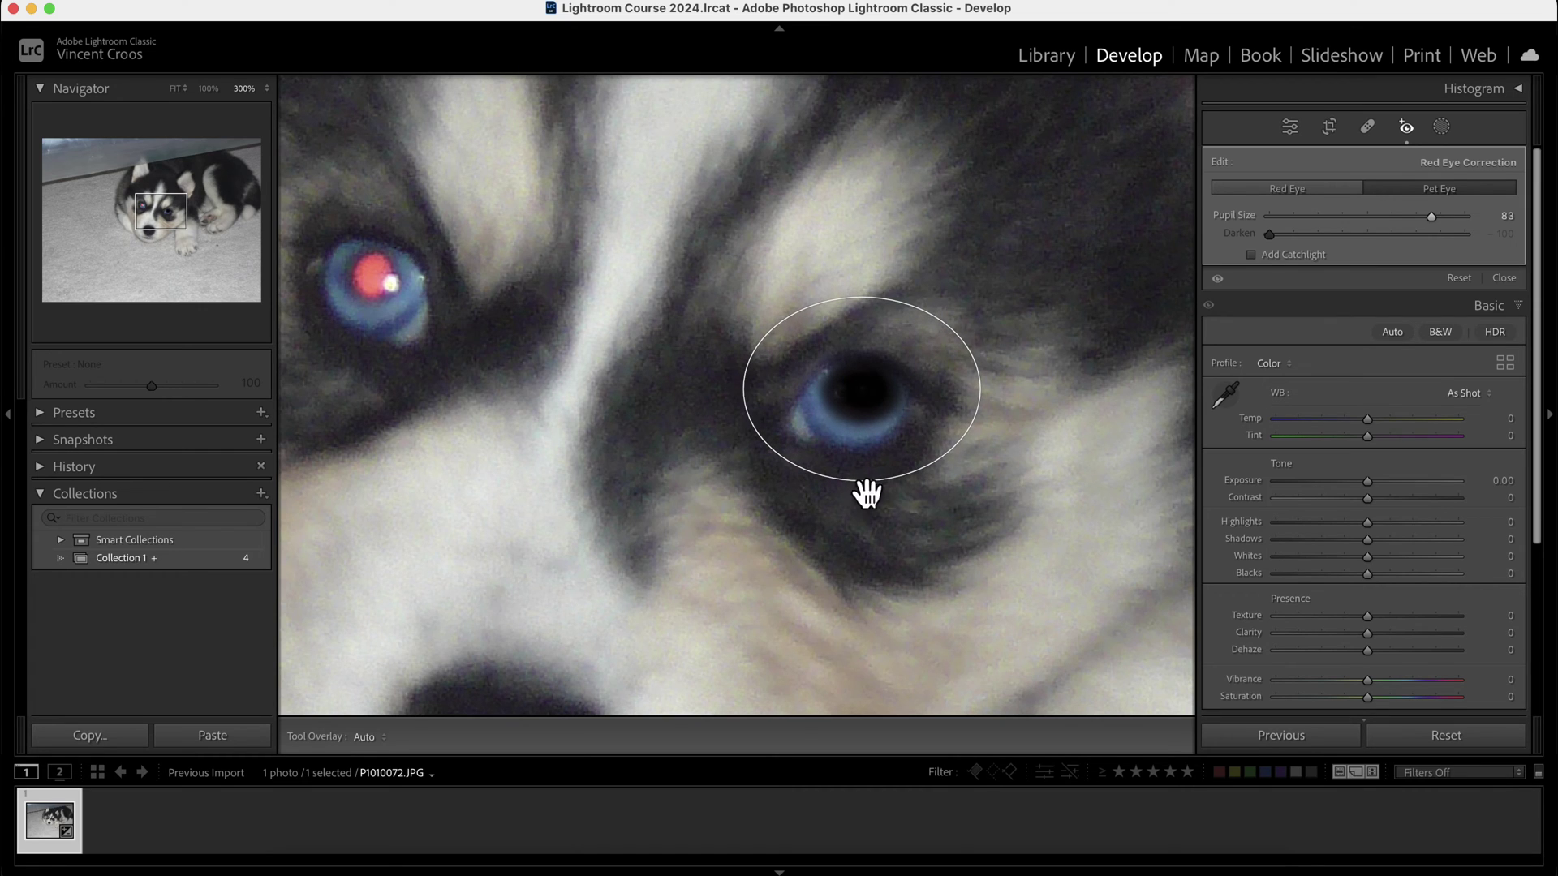
drag(866, 478, 868, 492)
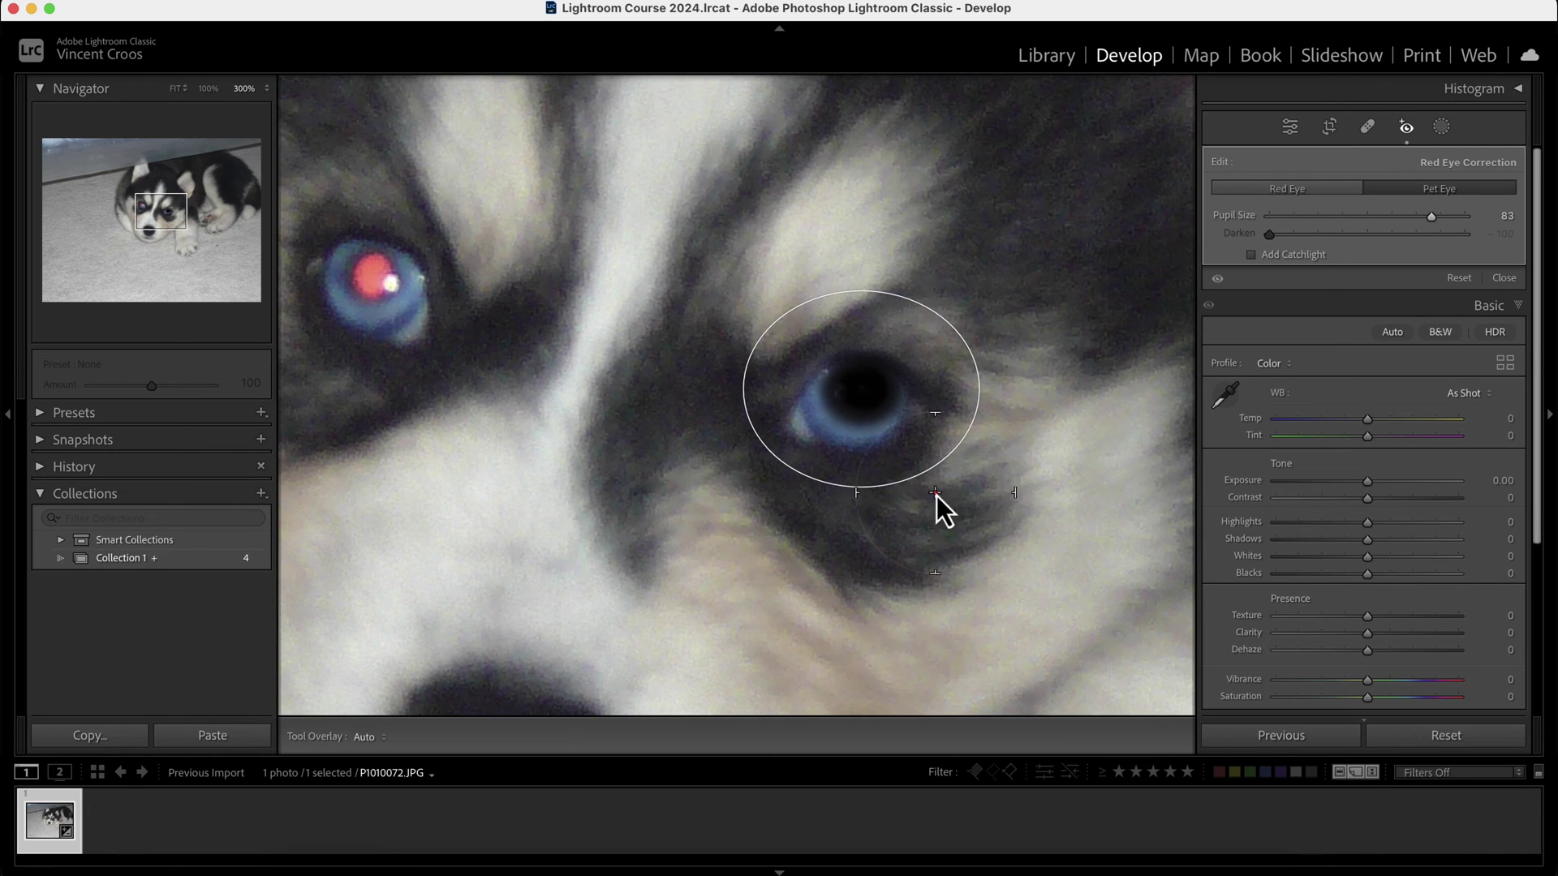
Step: Zoom to fit, switch to Red Eye mode, and slightly darken the right eye's pupil
click(945, 510)
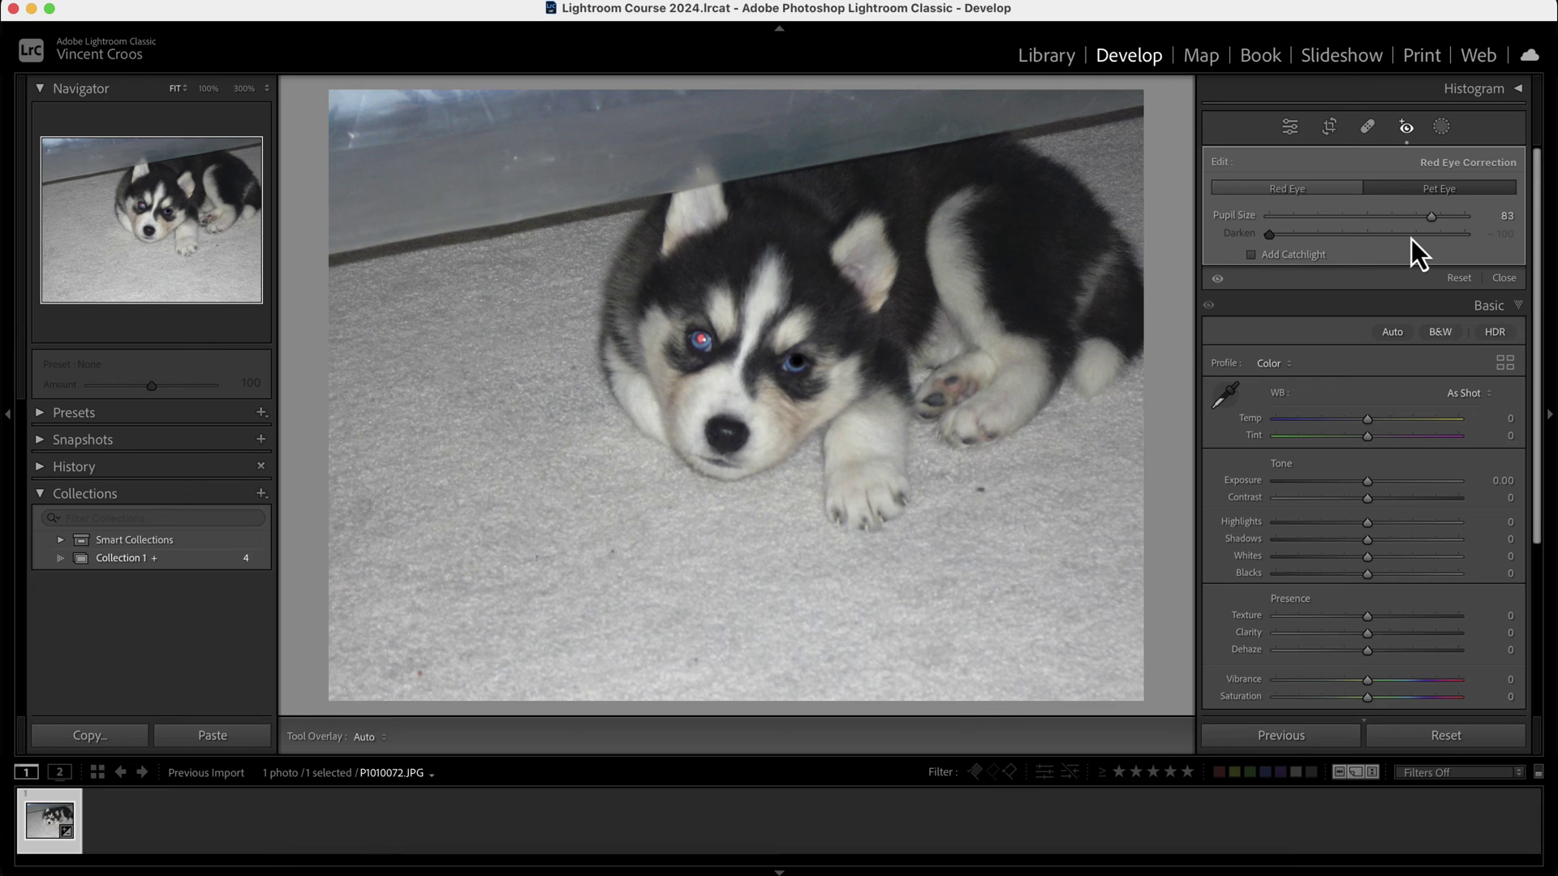
click(1307, 187)
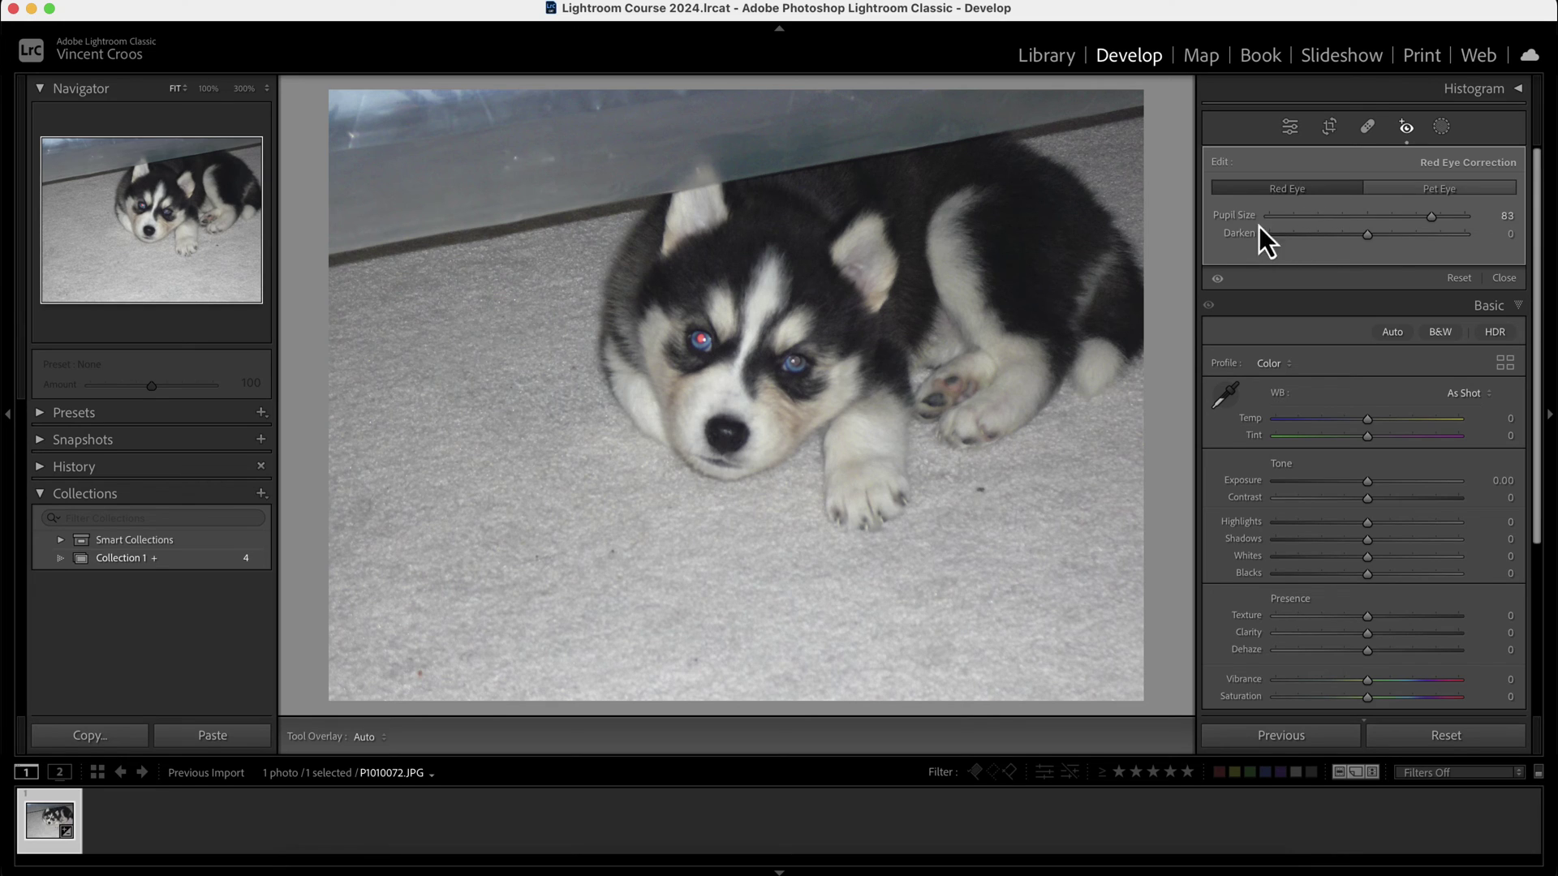
drag(1365, 234, 1358, 233)
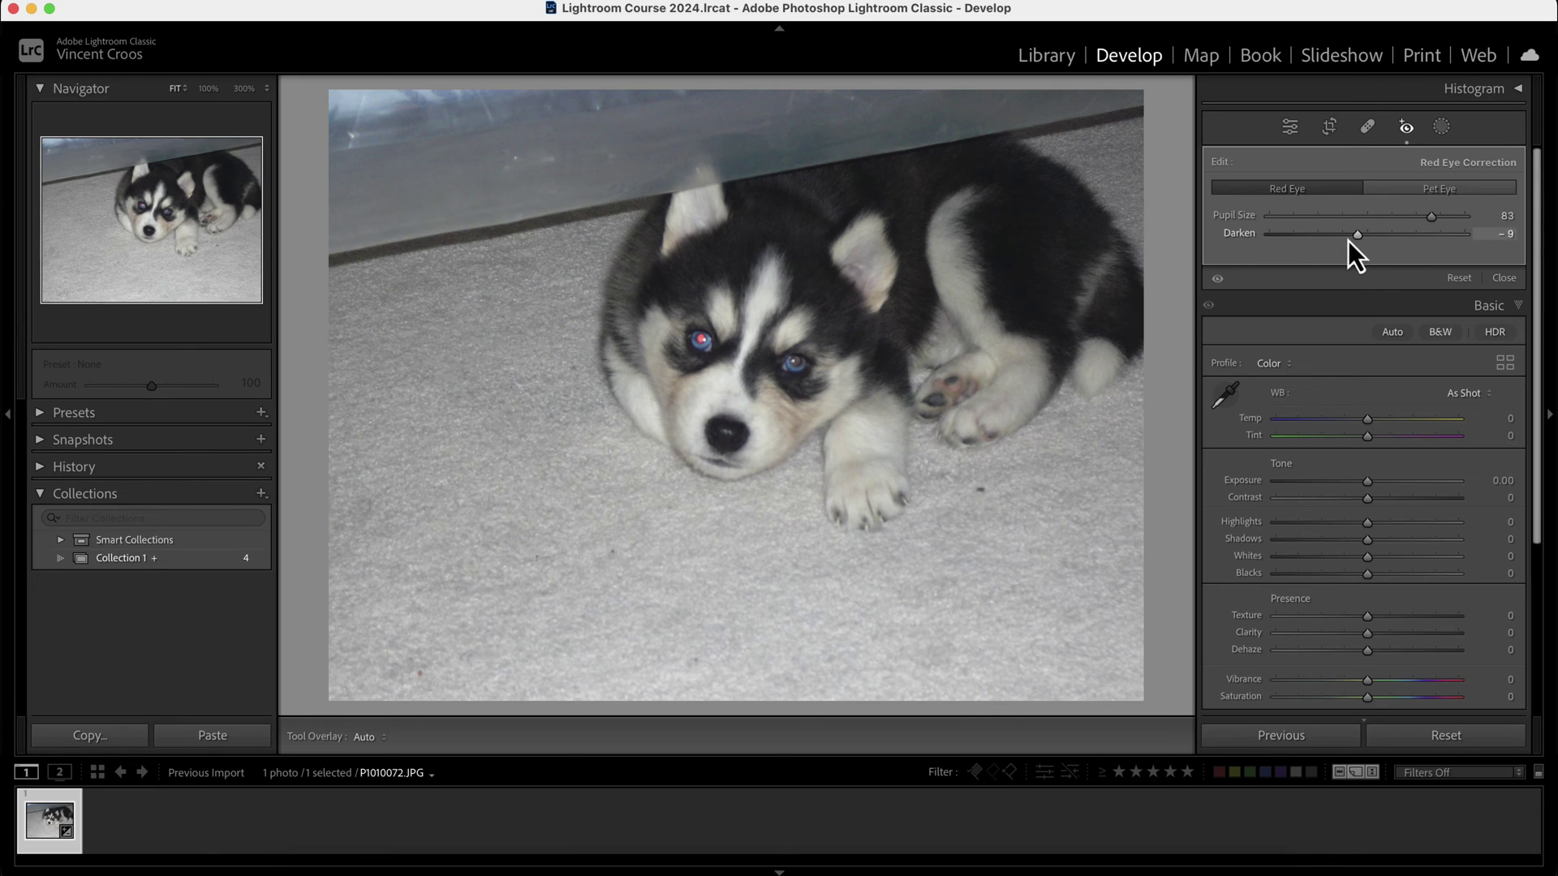
Step: Add a correction on the left-hand eye and darken its pupil to about -84
click(704, 348)
key(Delete)
drag(1366, 234, 1286, 233)
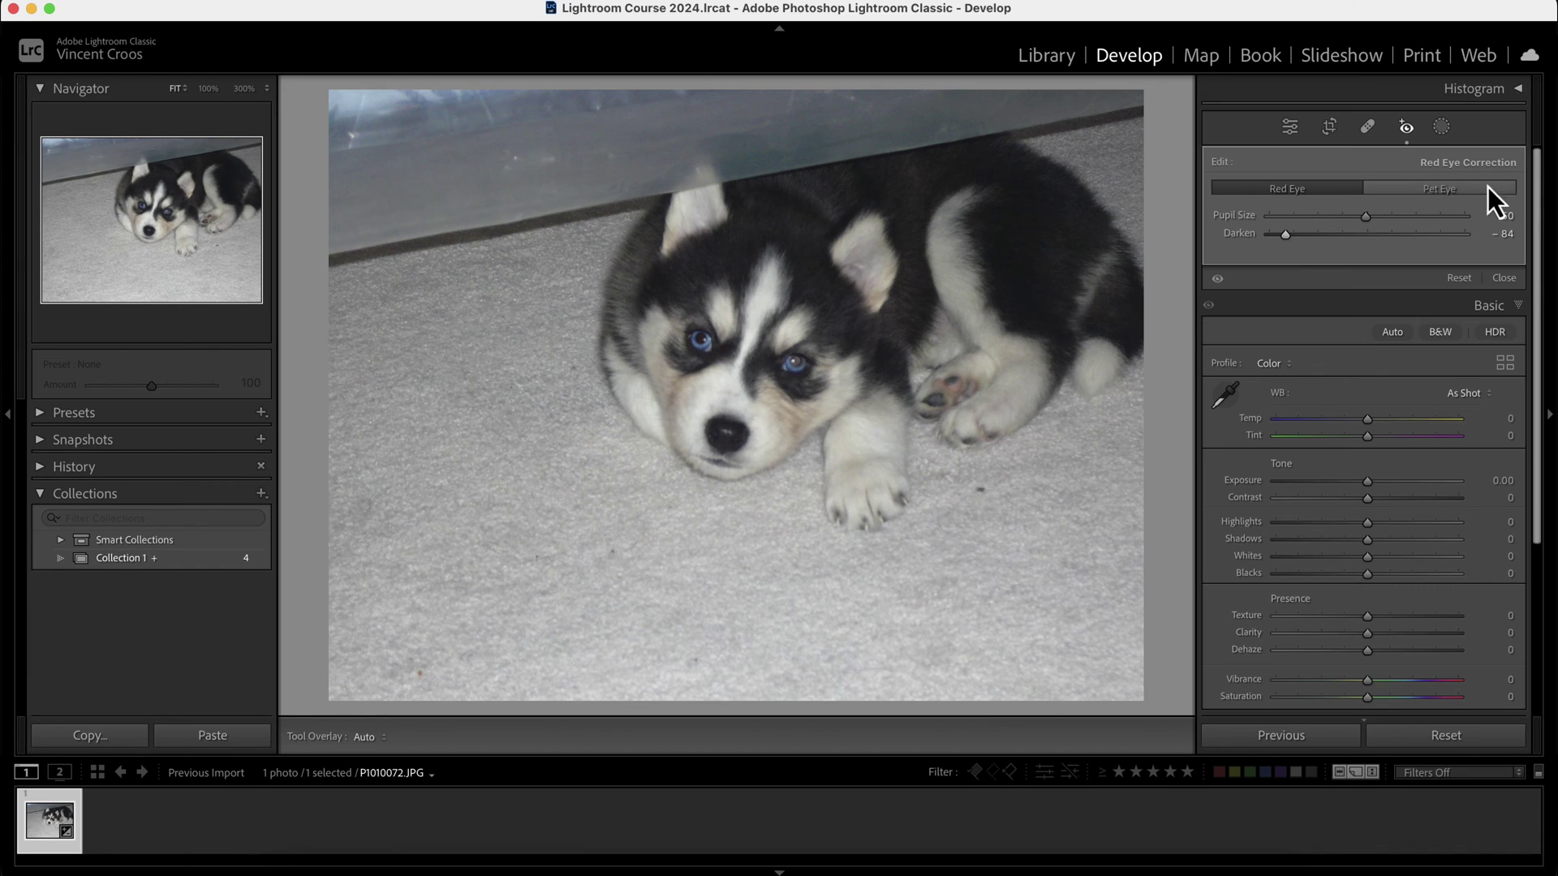
Step: Toggle the right-hand eye's correction between Red Eye and Pet Eye, ending on Pet Eye
click(1449, 189)
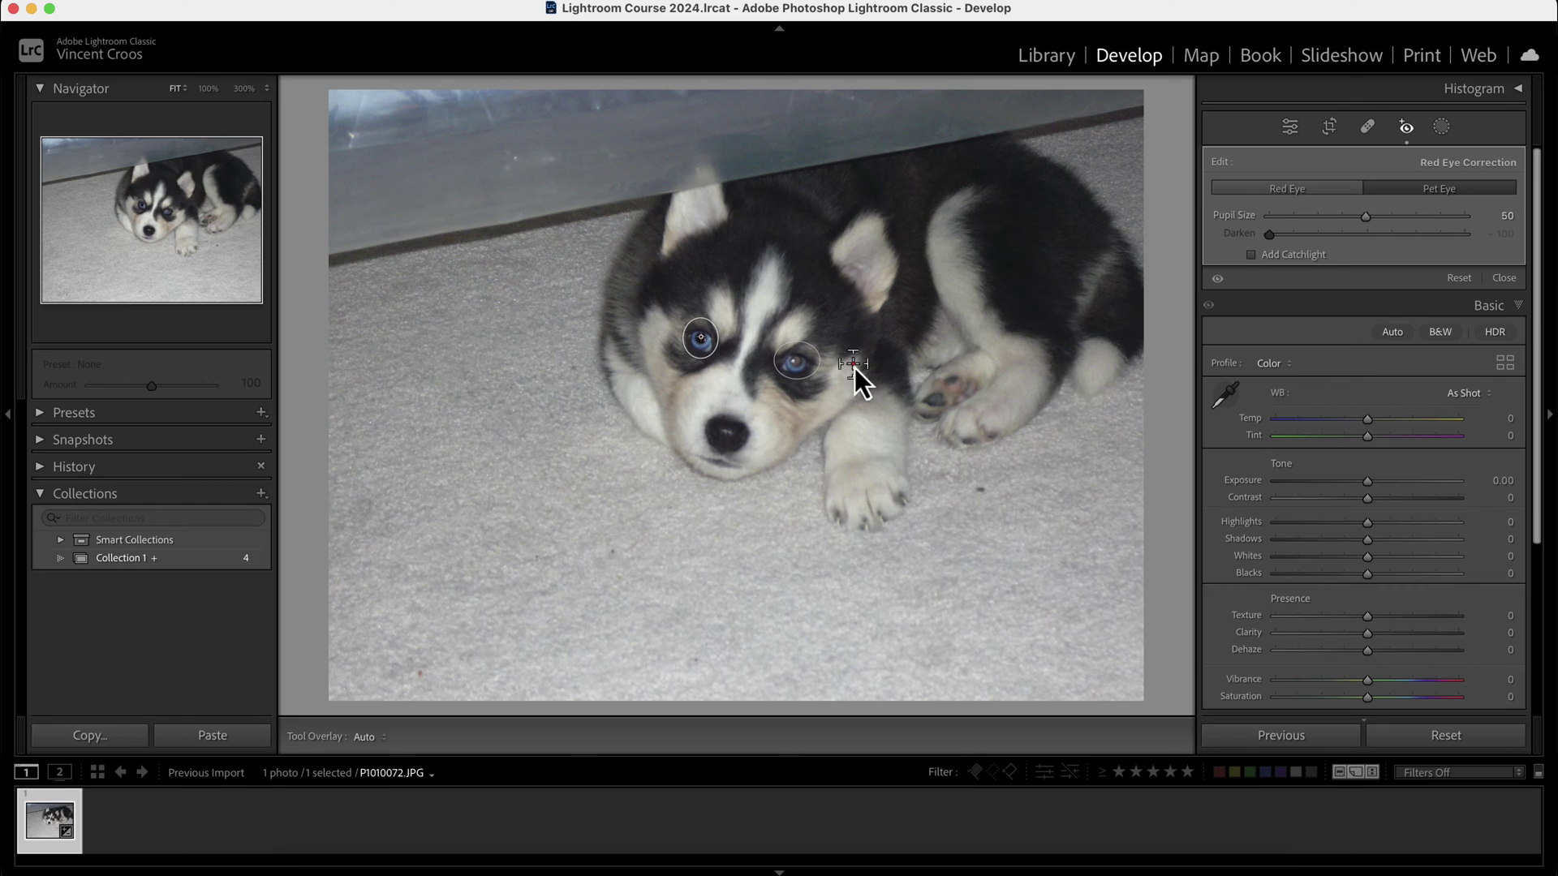
click(793, 365)
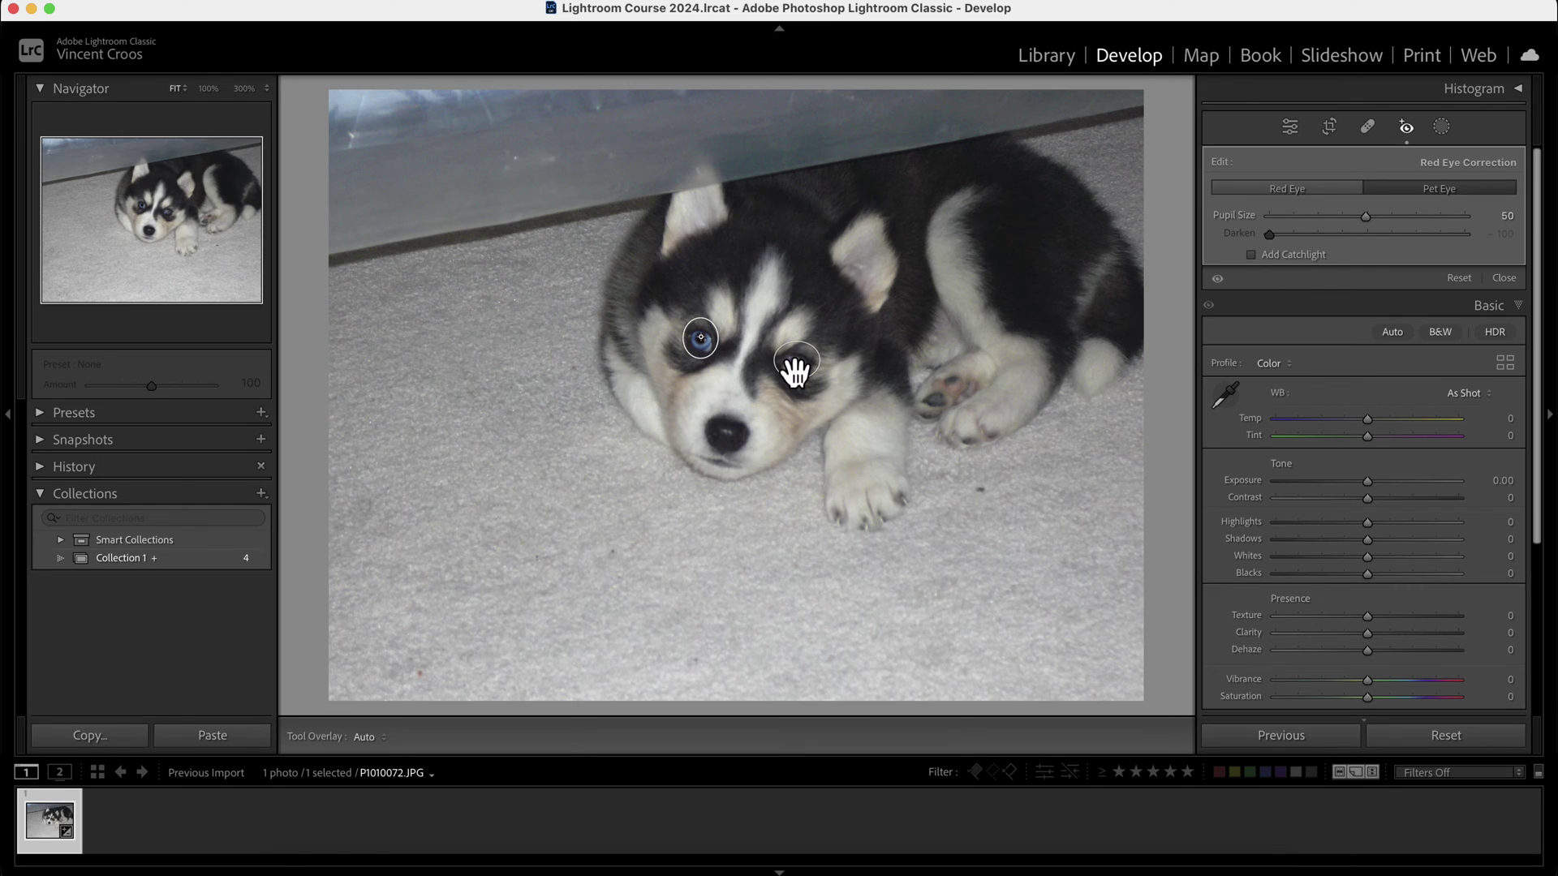
click(1281, 189)
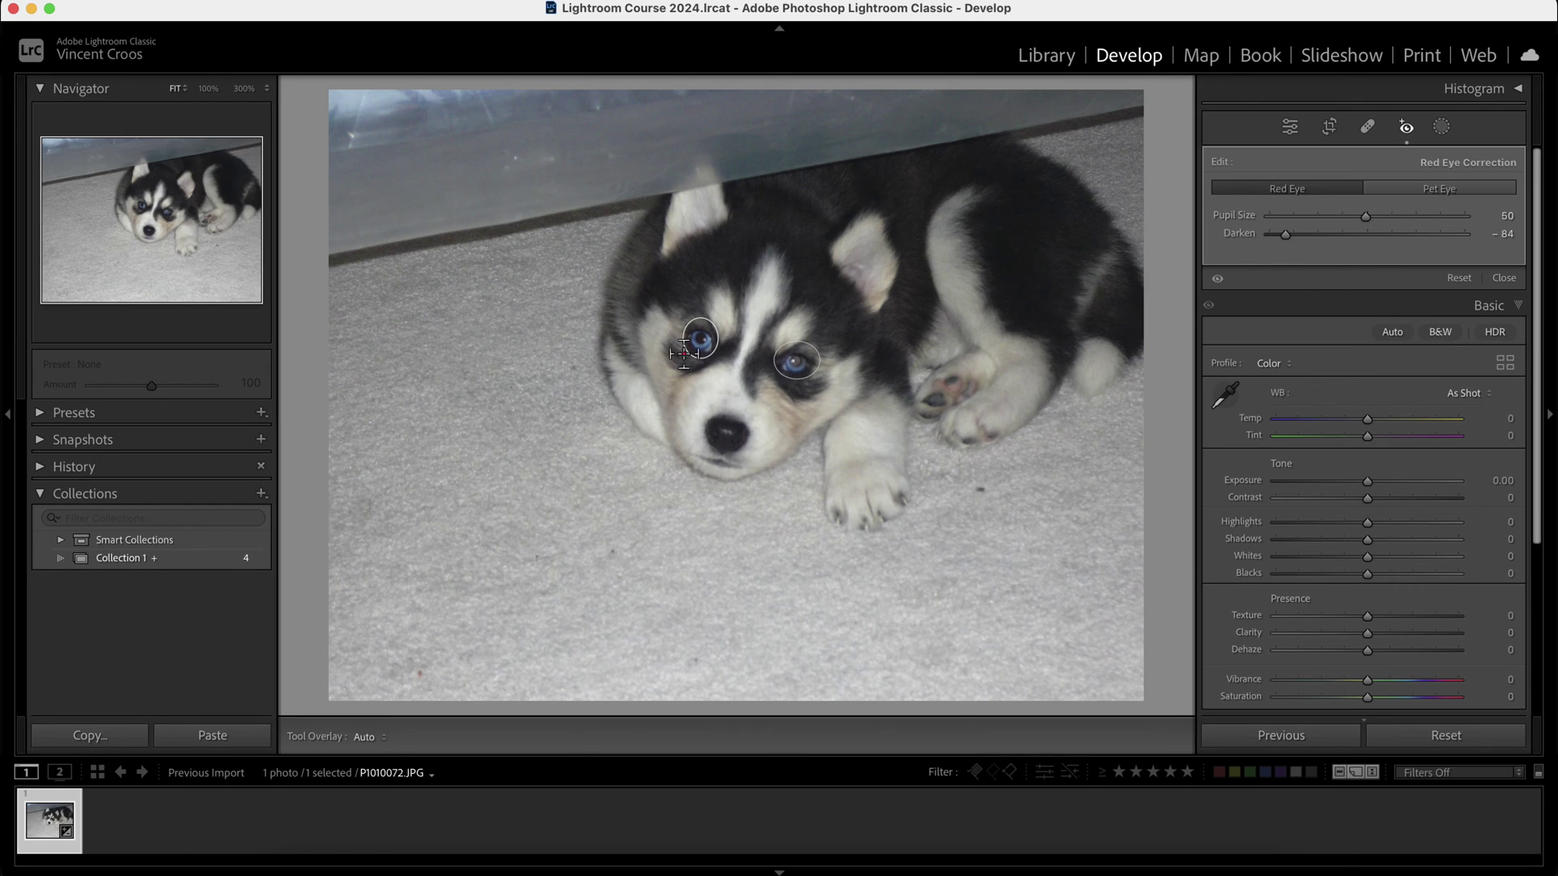
click(801, 366)
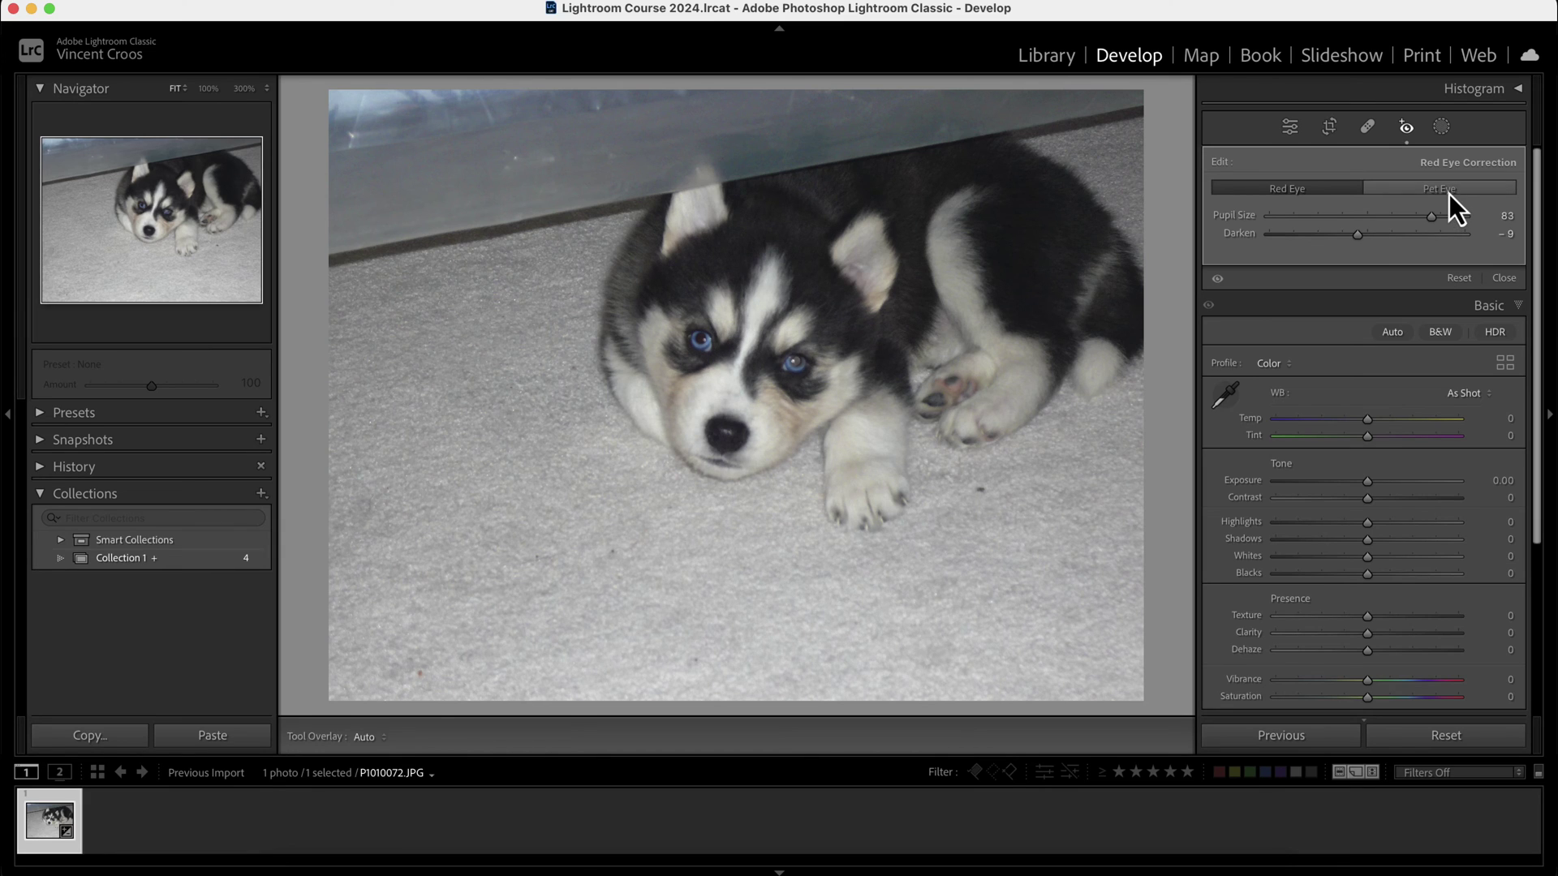
click(1450, 193)
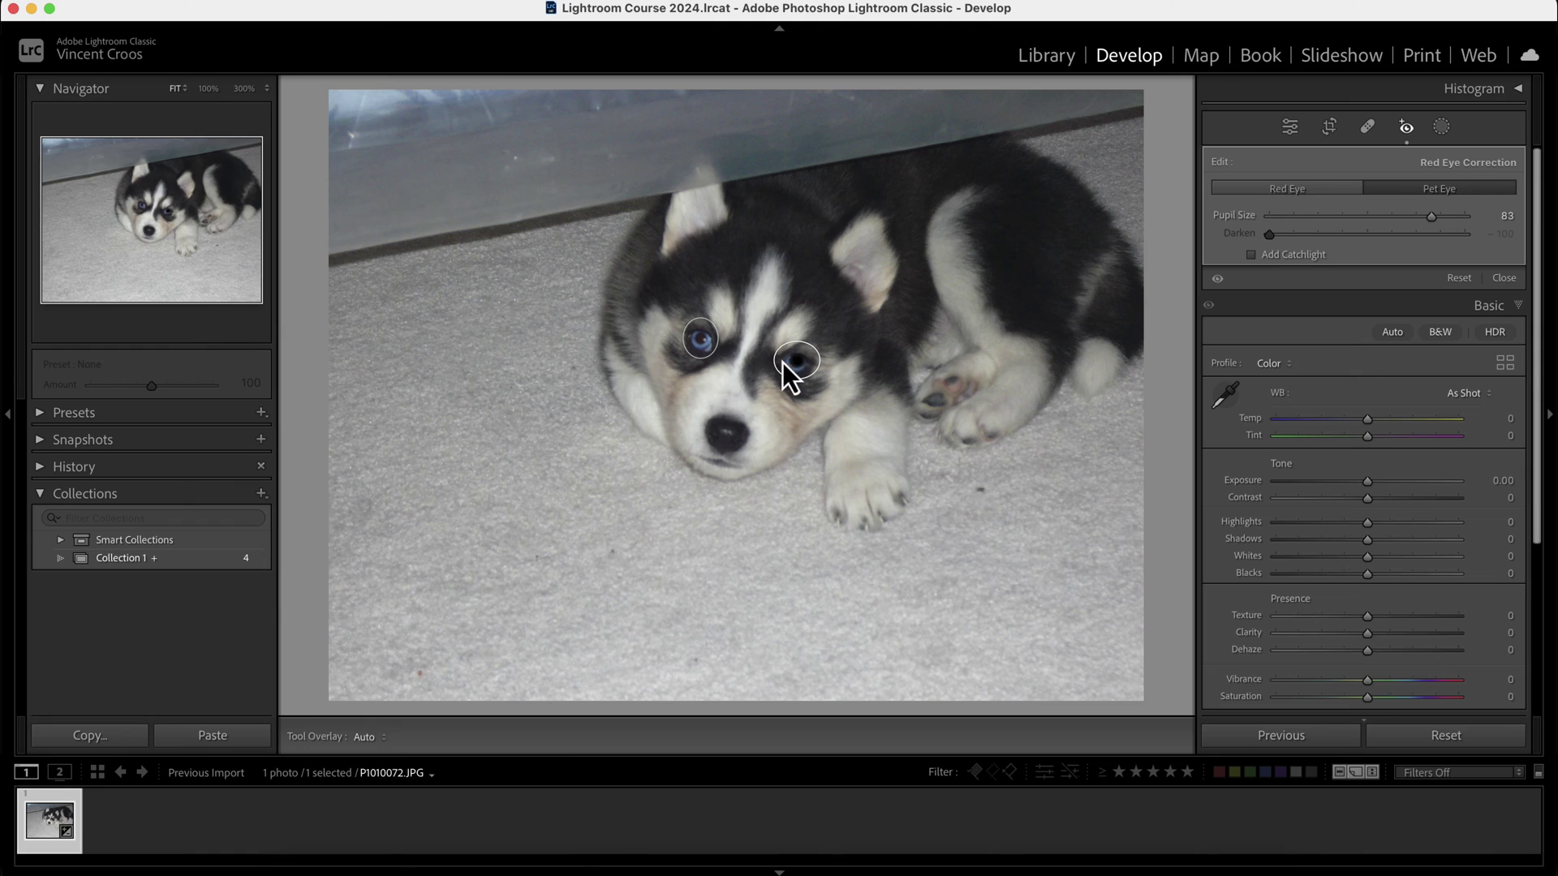
Step: Set the left-hand eye's Darken to -100 and switch its correction to Pet Eye
click(712, 348)
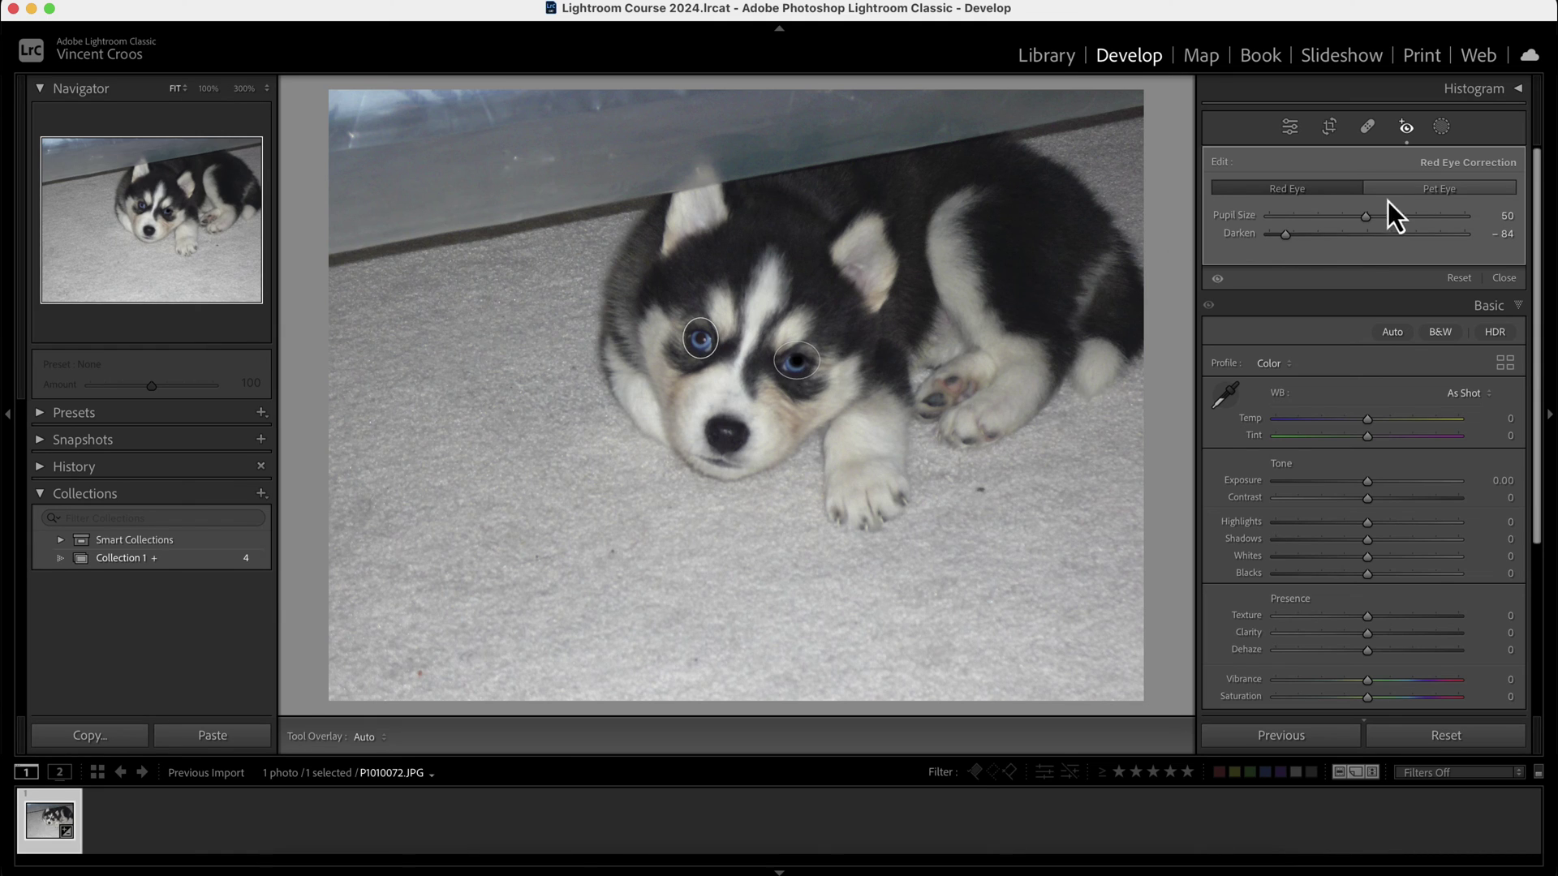
drag(1284, 234, 1262, 234)
click(1463, 191)
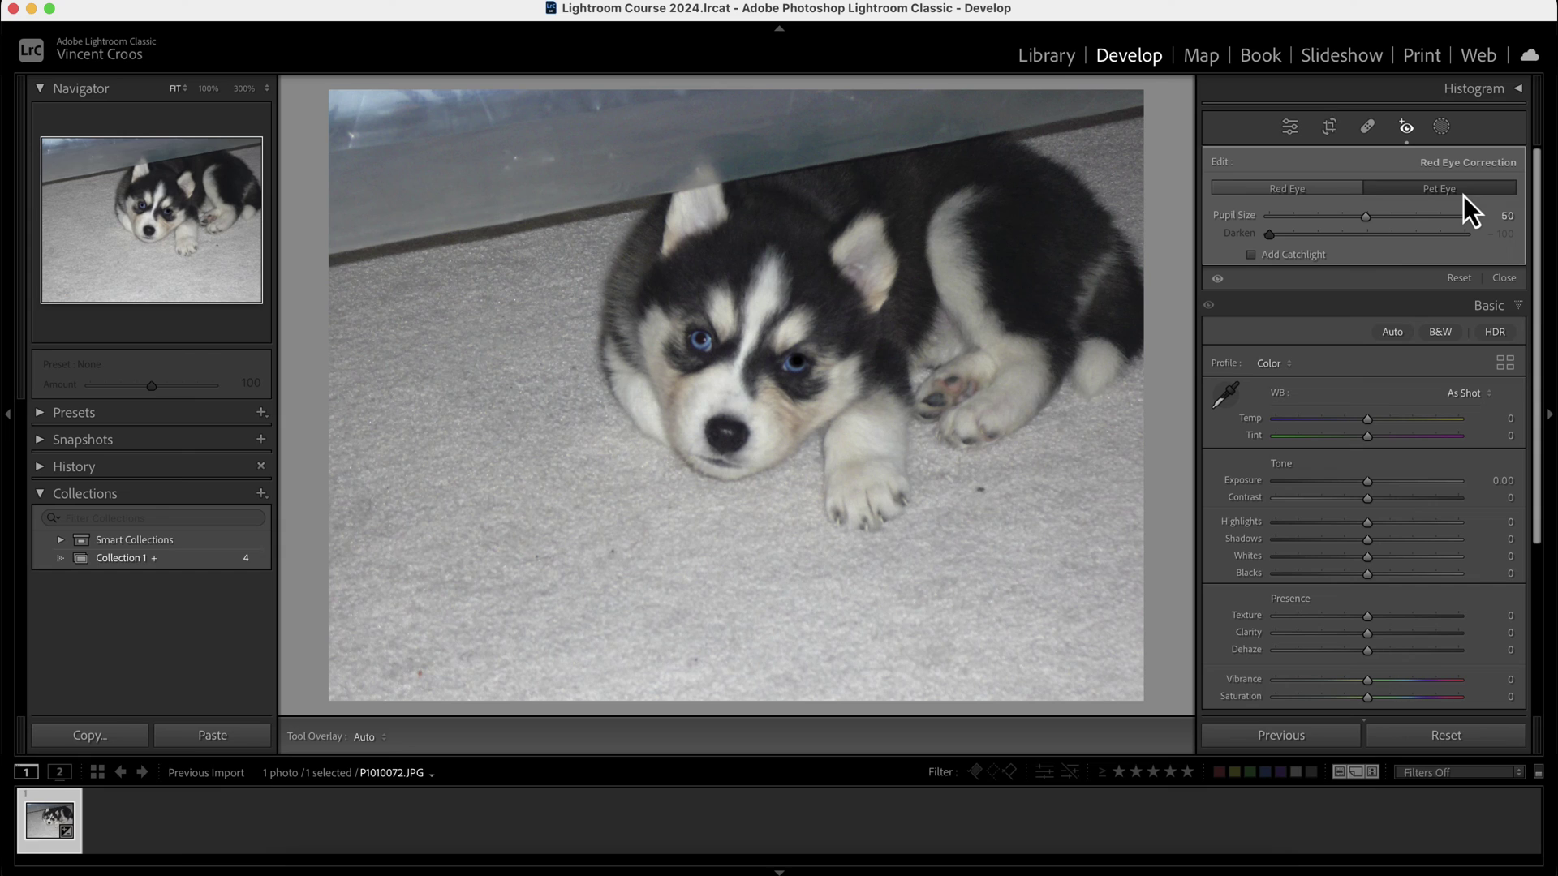